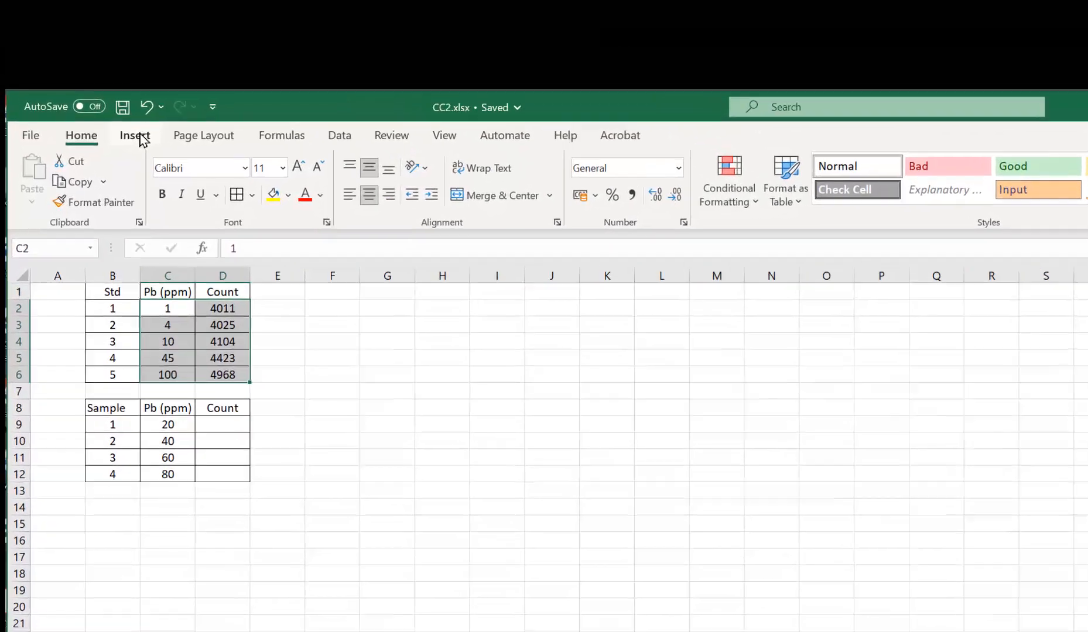
# - Insert a markers-only scatter chart from the standards' Pb (ppm) and Count values in C2:D6
pyautogui.click(138, 144)
pyautogui.click(820, 209)
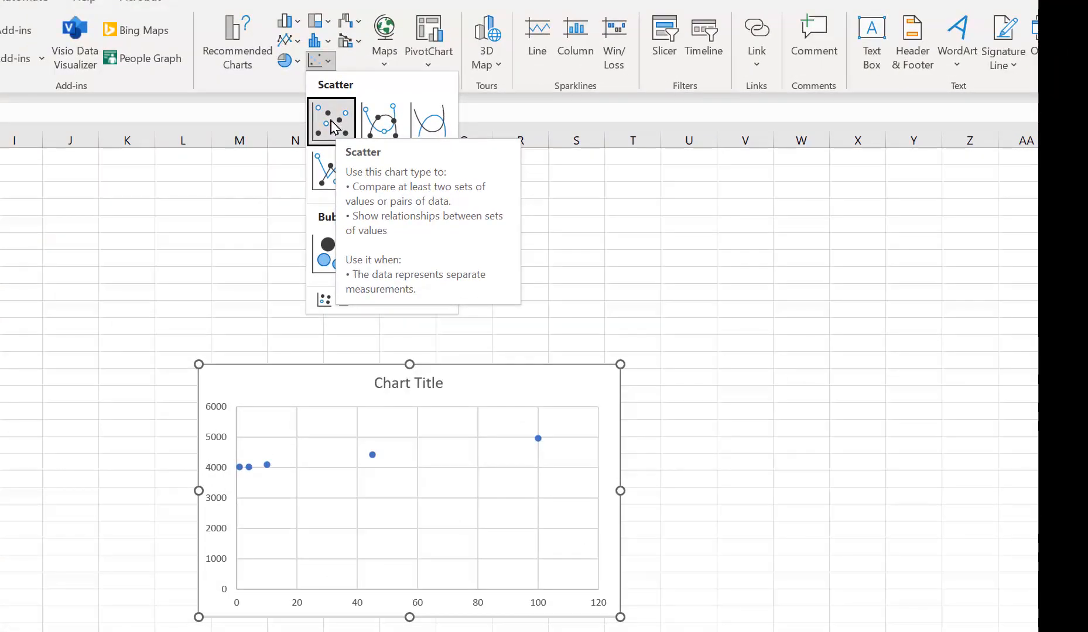
pyautogui.click(331, 129)
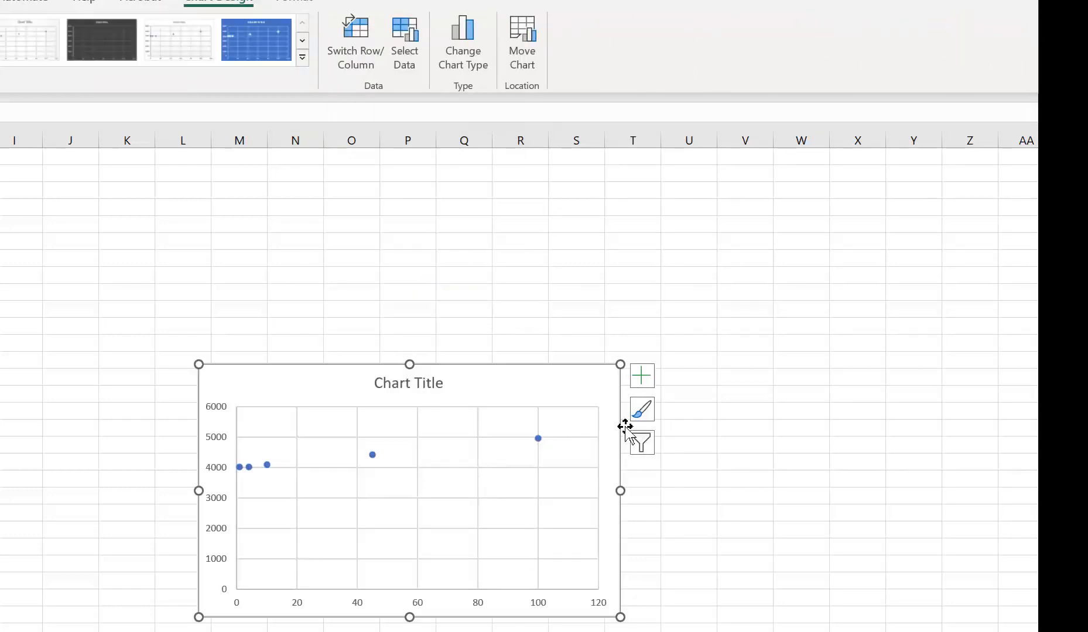
# - Add a linear trendline to the scatter chart and display its equation and R-squared value on the chart
pyautogui.click(649, 385)
pyautogui.click(730, 532)
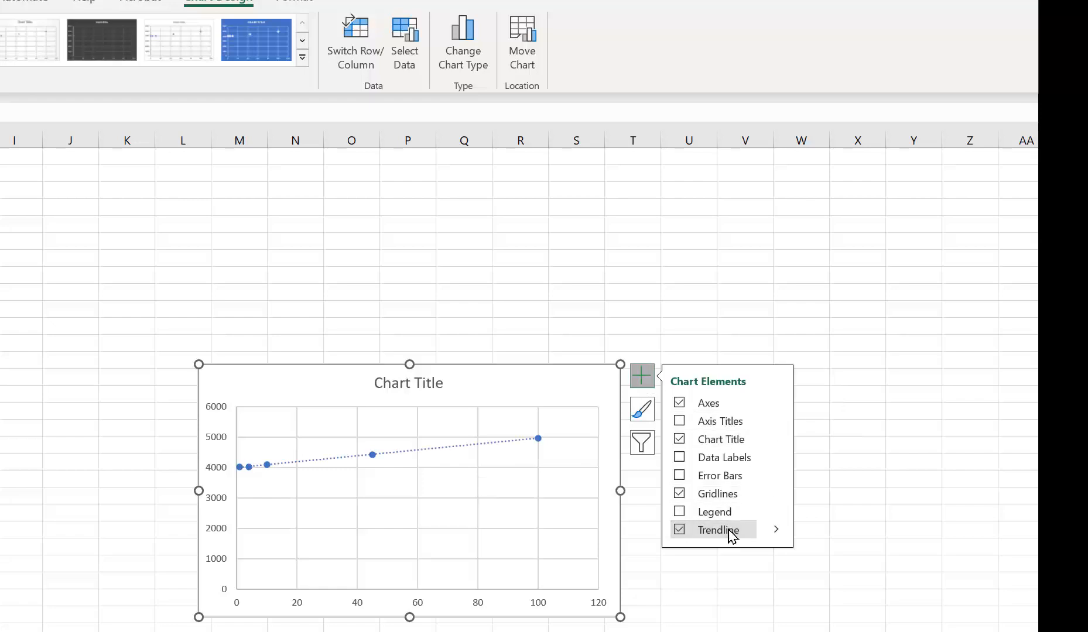
pyautogui.click(775, 533)
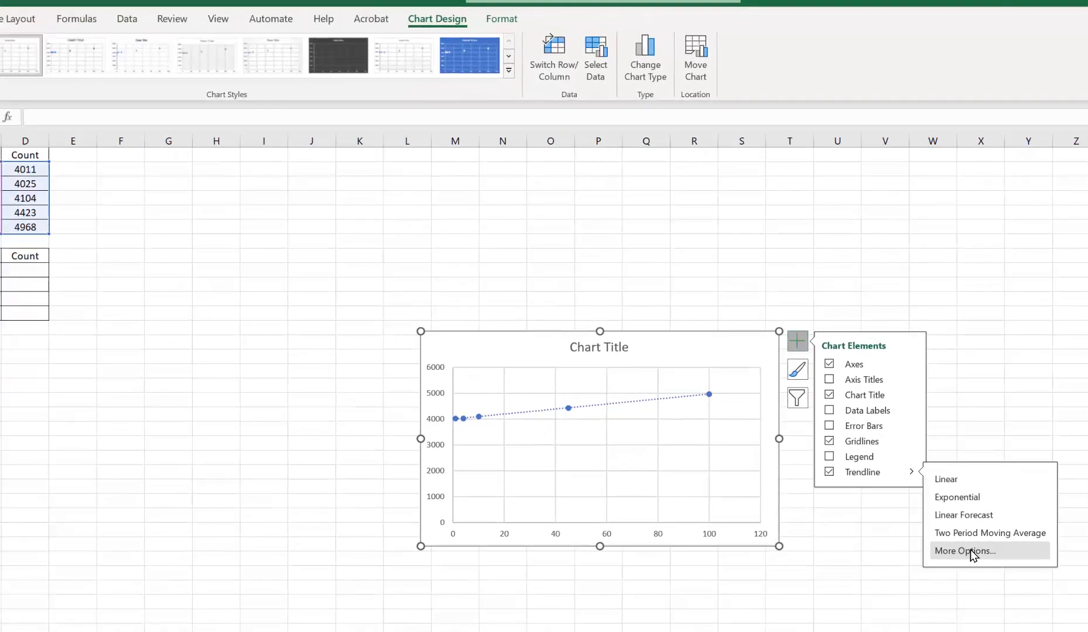
pyautogui.click(867, 623)
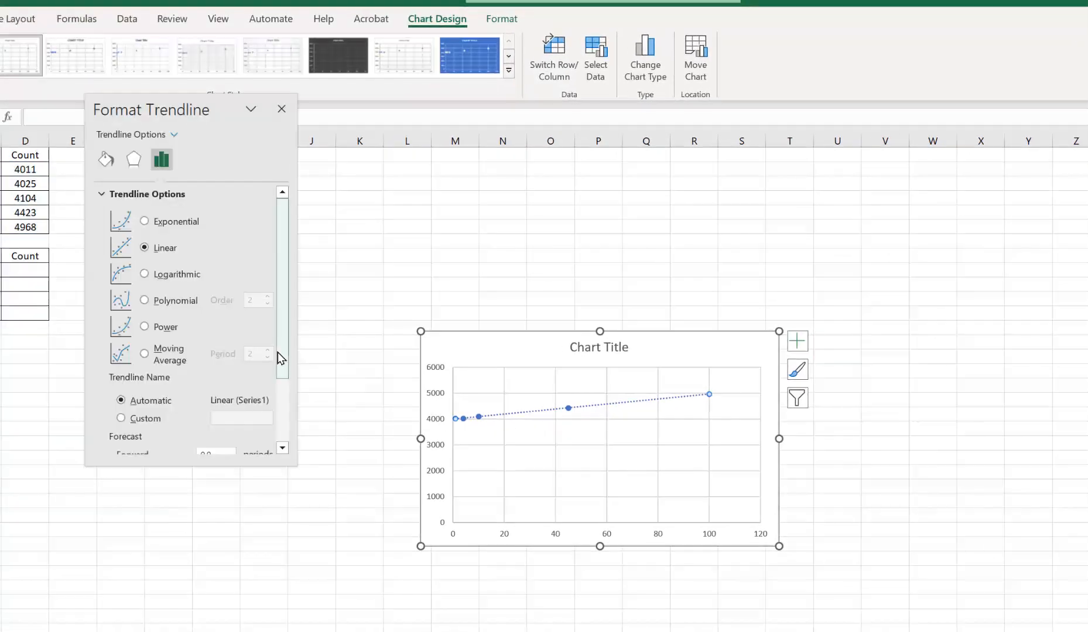
pyautogui.moveTo(282, 358); pyautogui.dragTo(283, 417)
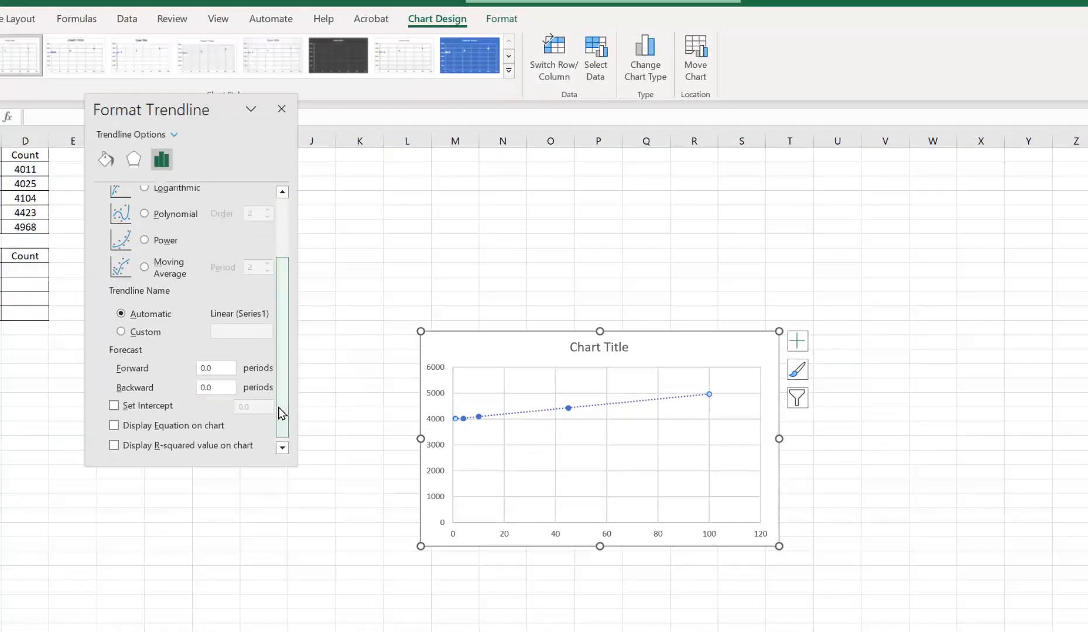
pyautogui.click(114, 425)
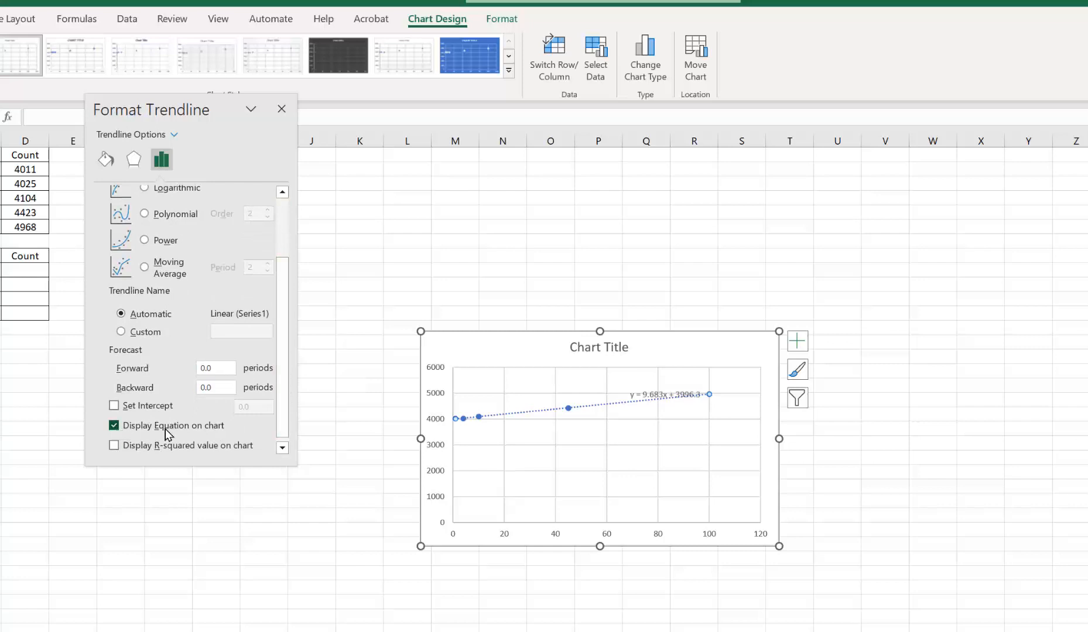
pyautogui.click(114, 446)
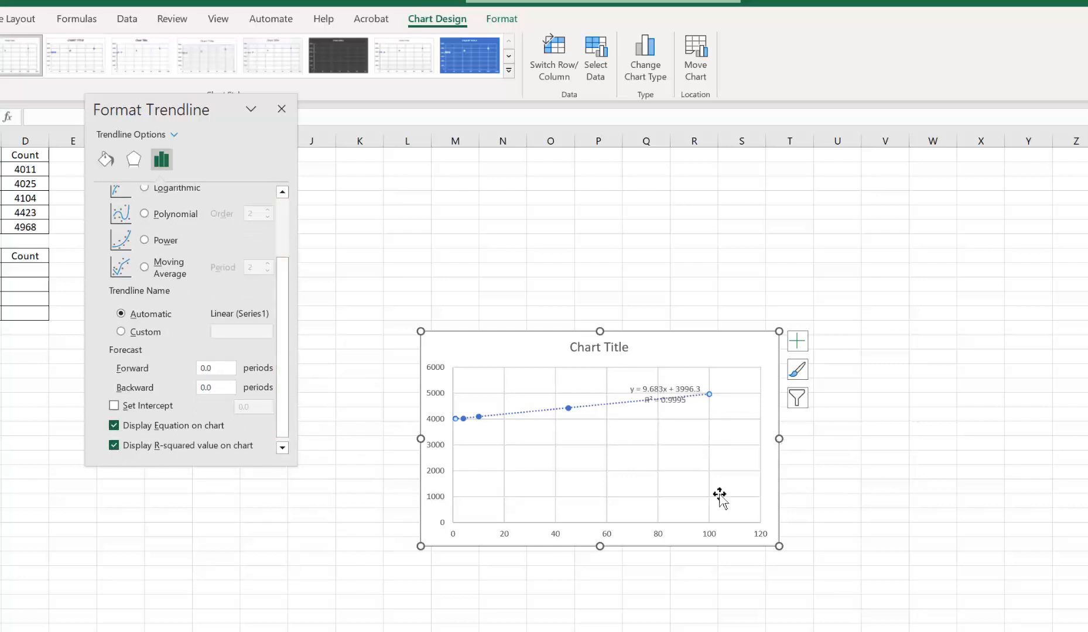
pyautogui.click(282, 111)
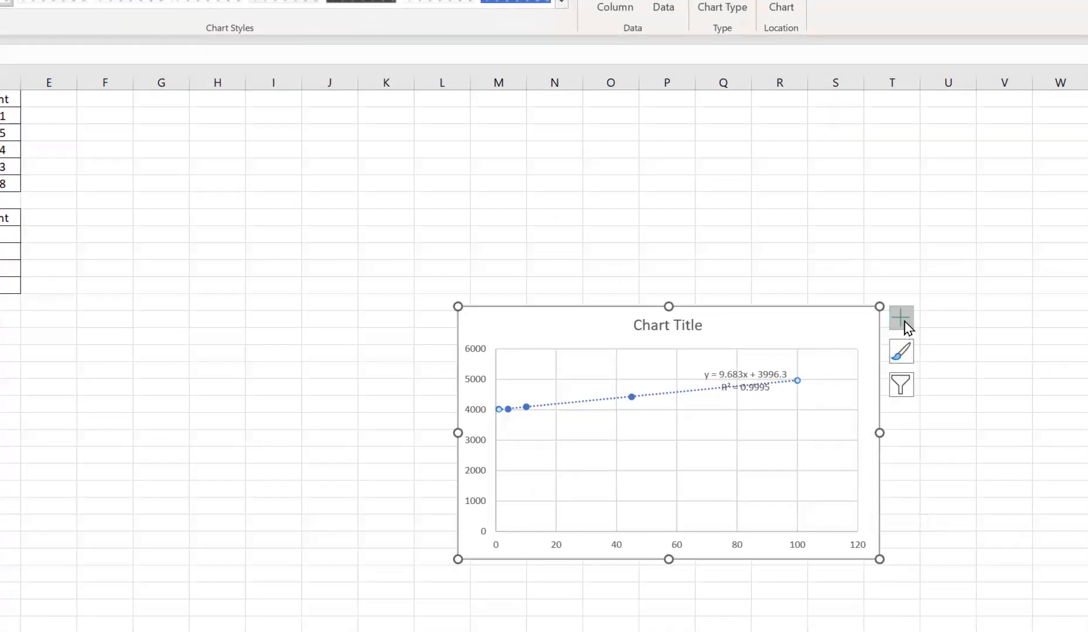
# - Add axis titles to the chart, naming the vertical axis "Count" and the horizontal axis "Pb (ppm)"
pyautogui.click(901, 320)
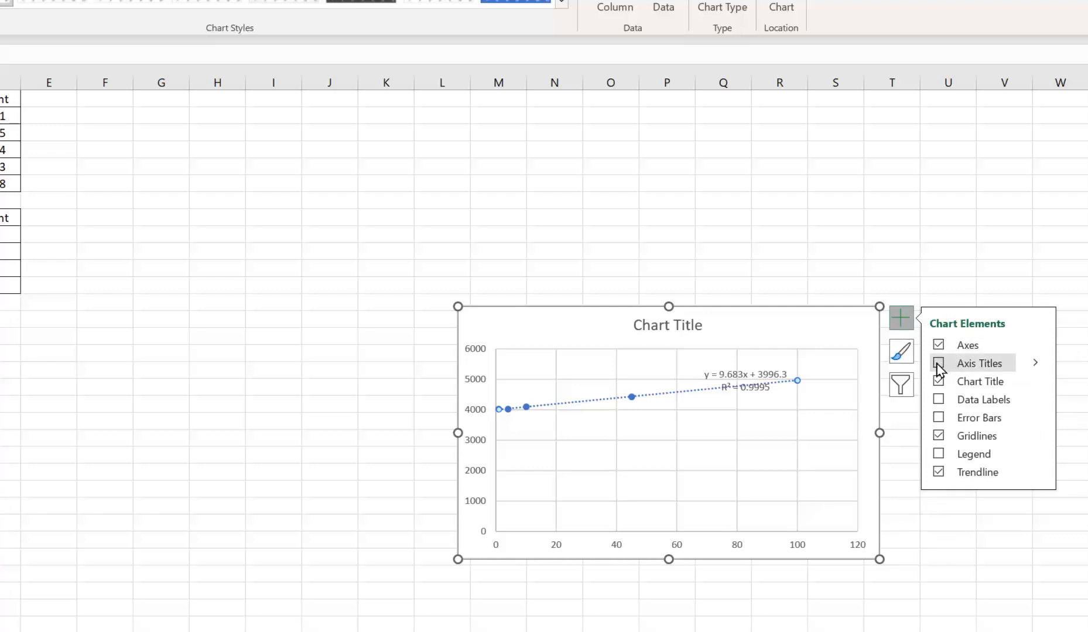
pyautogui.click(938, 363)
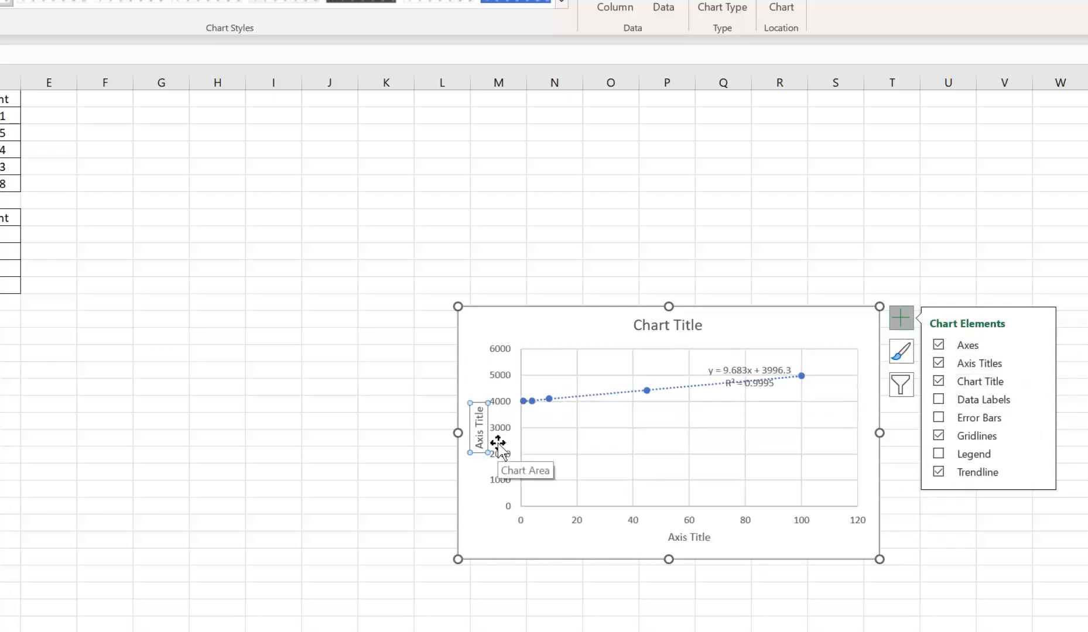
pyautogui.write('Count')
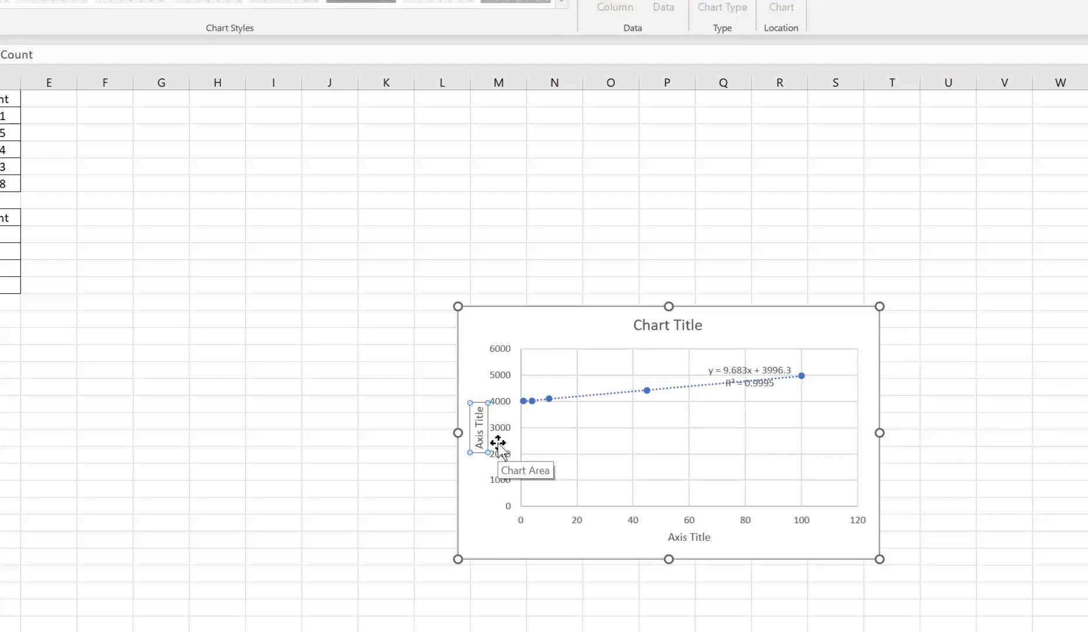
pyautogui.click(709, 542)
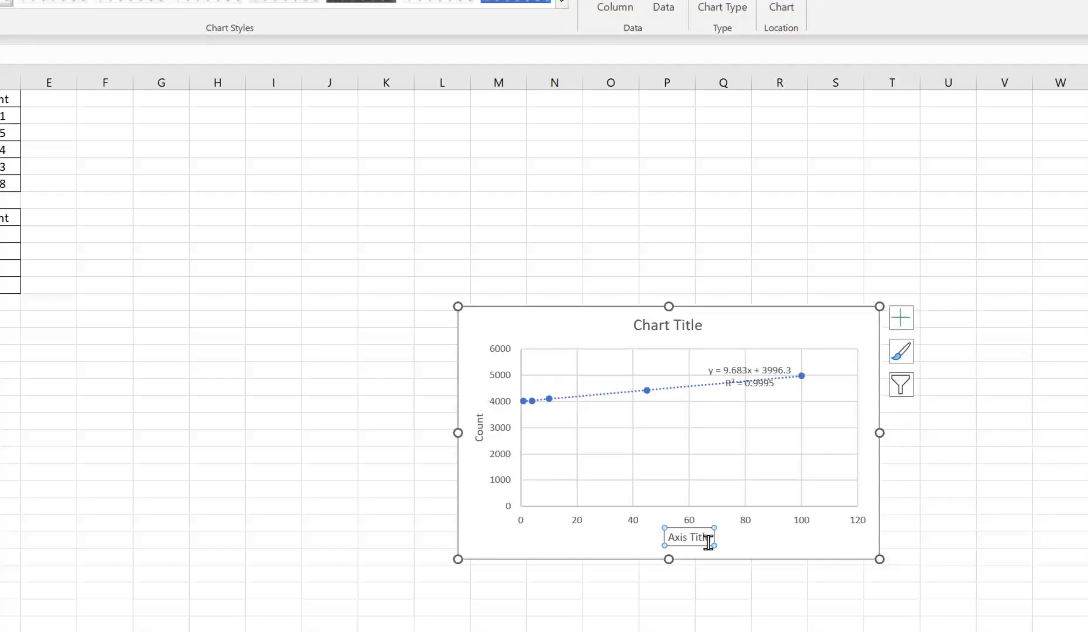
pyautogui.write('Pb (p')
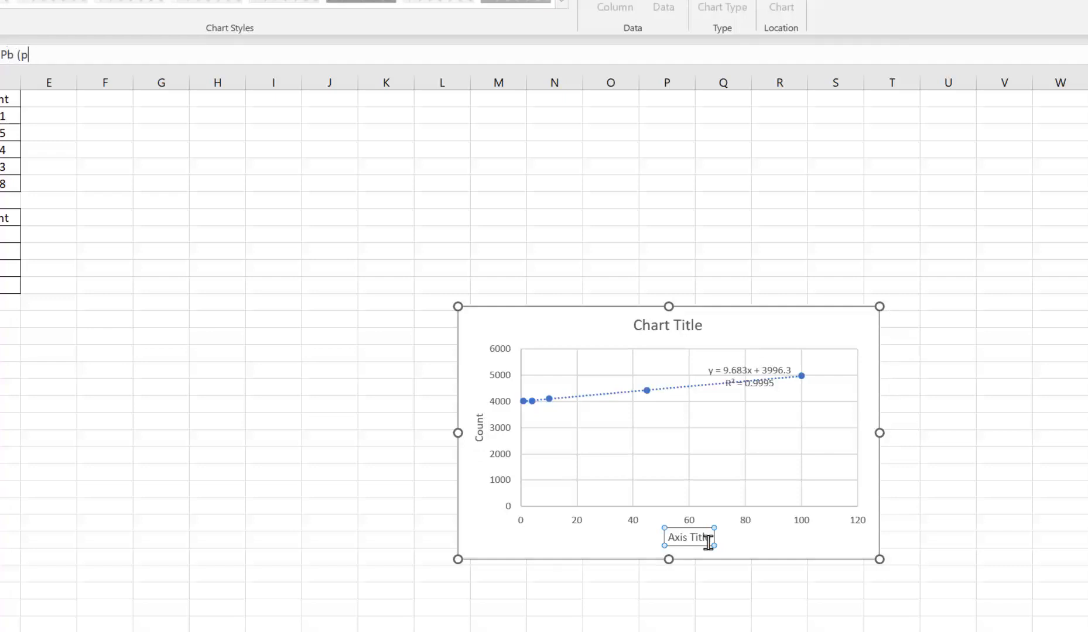
pyautogui.write('pm)')
pyautogui.press('Return')
# - Enlarge the chart and change its title to "Lead Calibration Curve"
pyautogui.moveTo(879, 306); pyautogui.dragTo(1042, 199)
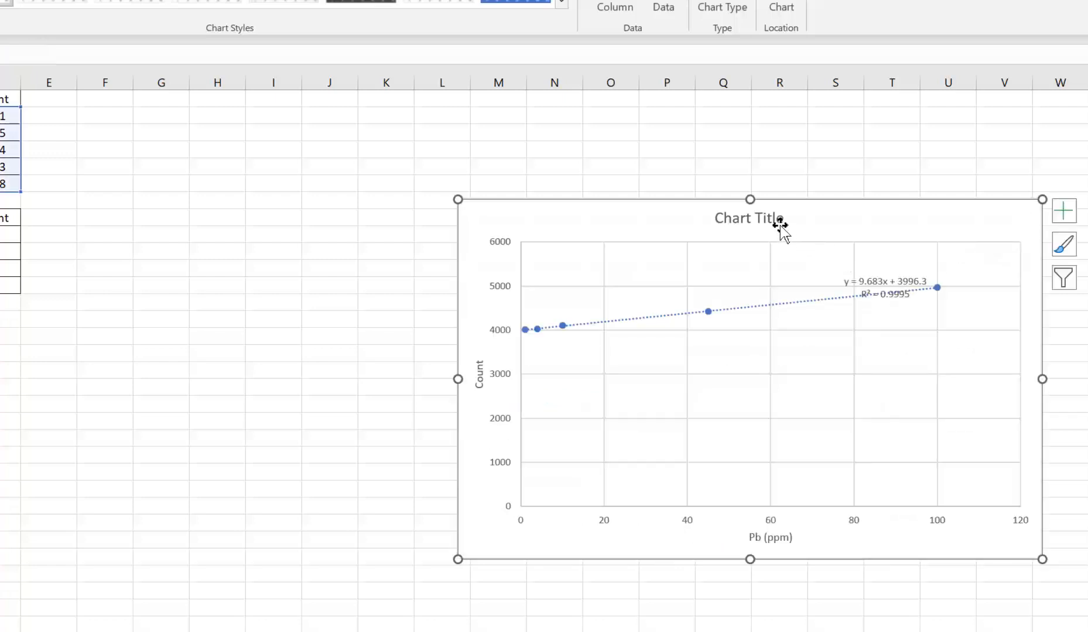
pyautogui.click(781, 225)
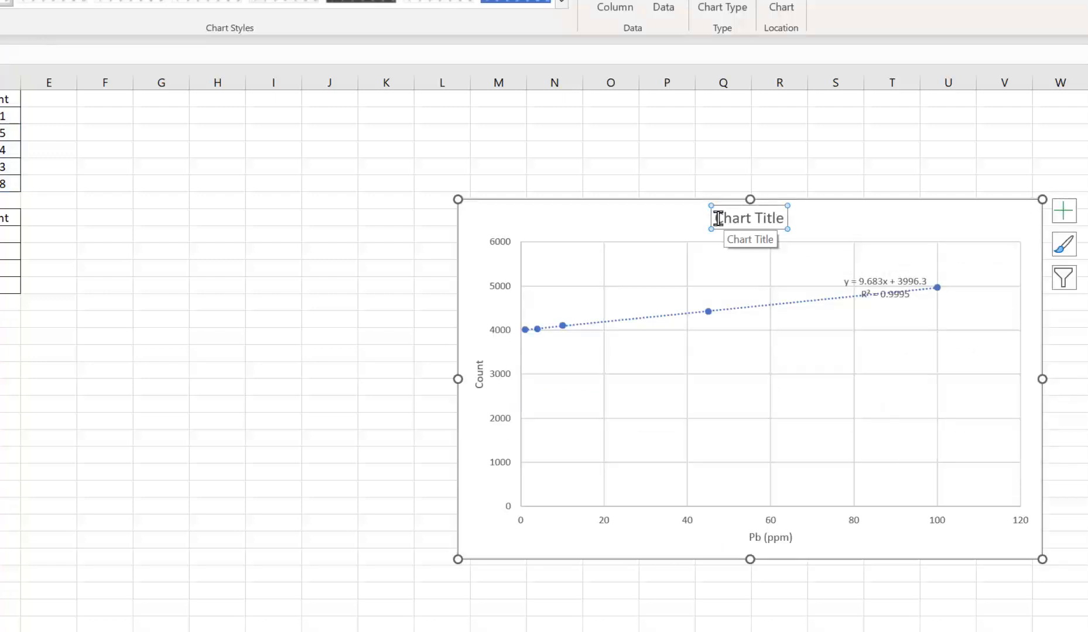
pyautogui.moveTo(716, 219); pyautogui.dragTo(763, 219)
pyautogui.write('Lead')
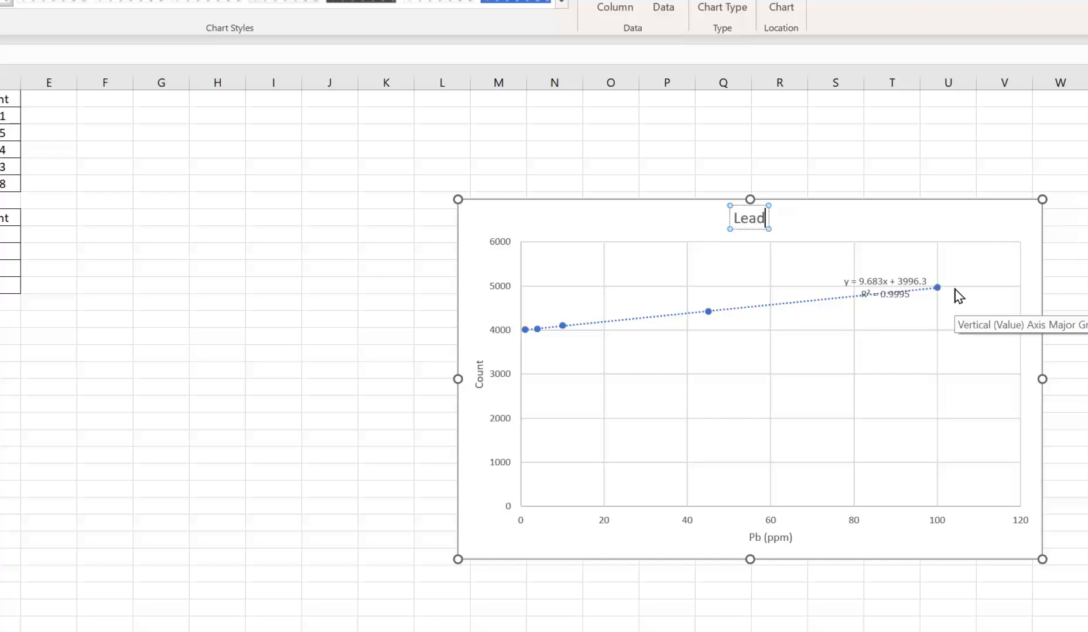
pyautogui.write(' Calibration Curve')
pyautogui.click(1065, 295)
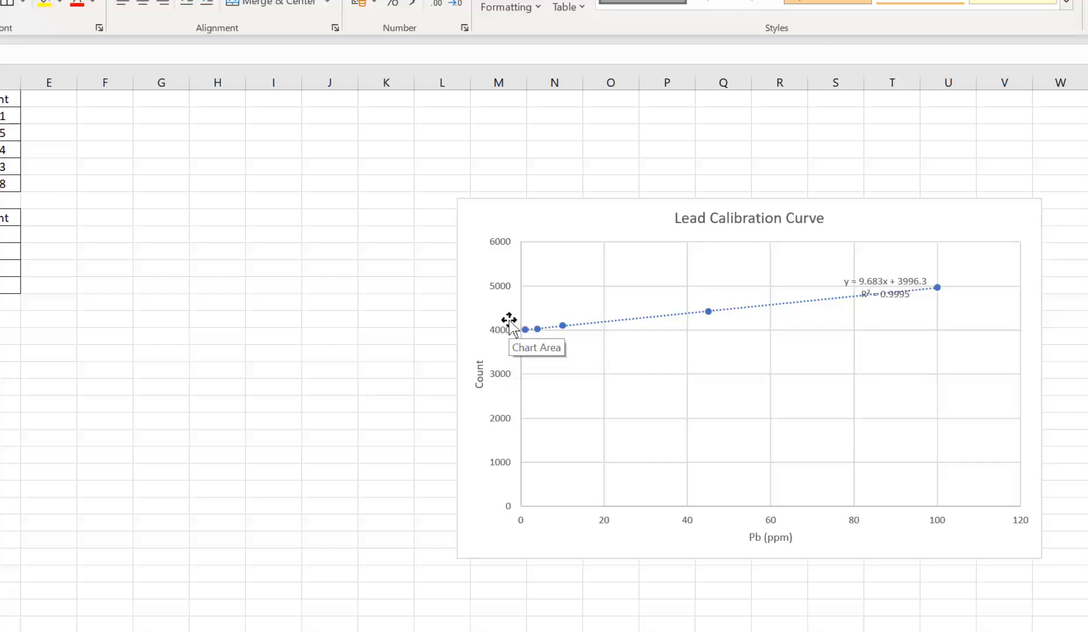
# - Set the vertical axis bounds to a minimum of 4000 and a maximum of 5000
pyautogui.rightClick(507, 381)
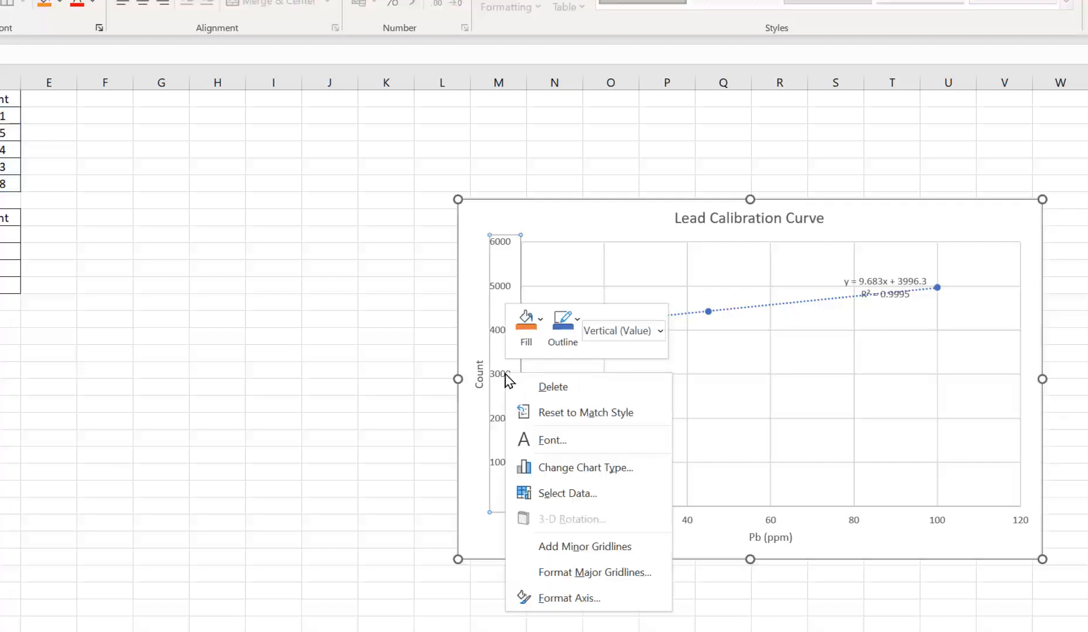
pyautogui.click(570, 599)
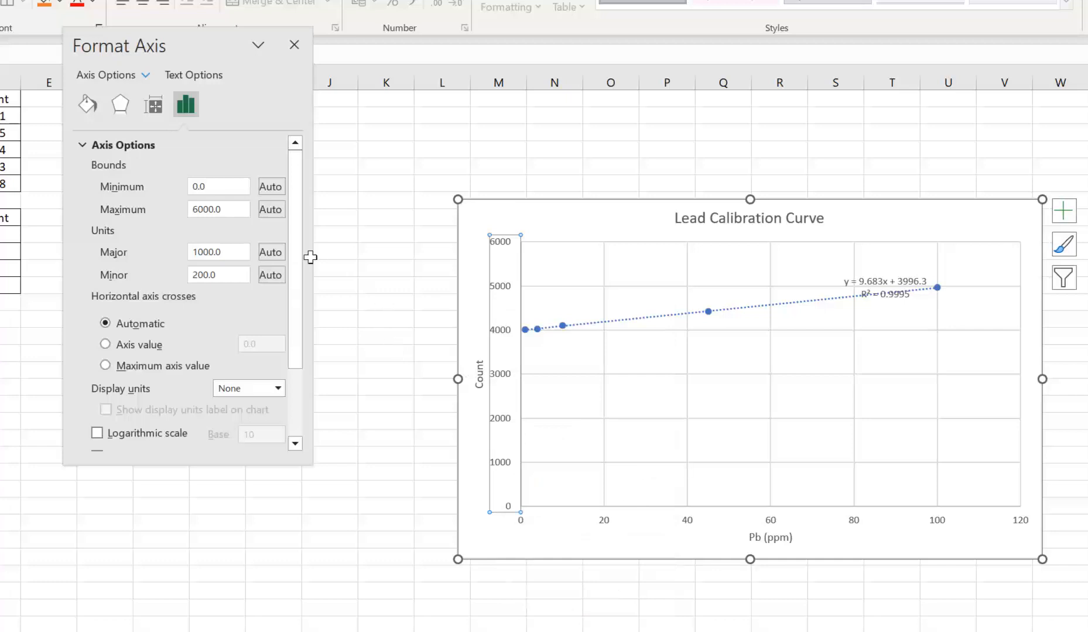
pyautogui.click(193, 187)
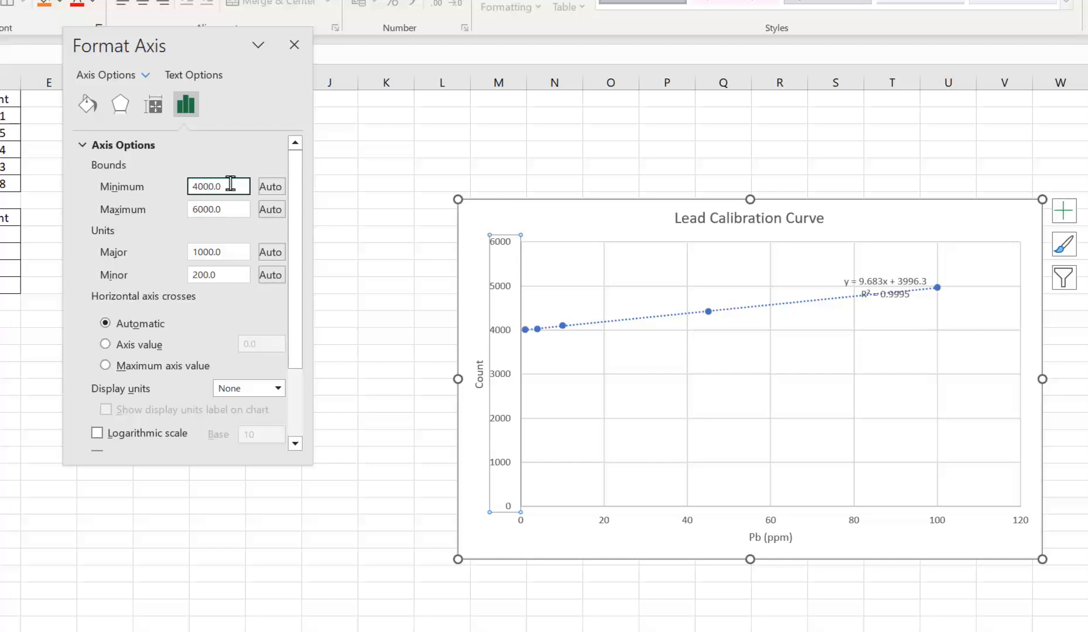
pyautogui.click(204, 210)
pyautogui.press('BackSpace')
pyautogui.write('0')
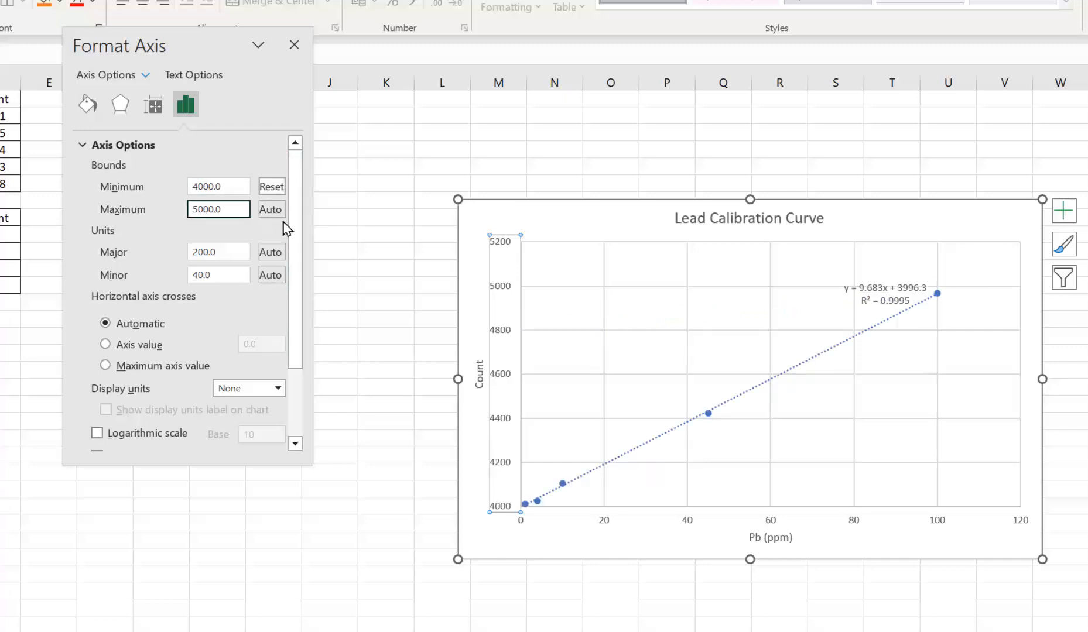
# - Move the trendline equation label off the trendline into the clear area above it
pyautogui.click(886, 295)
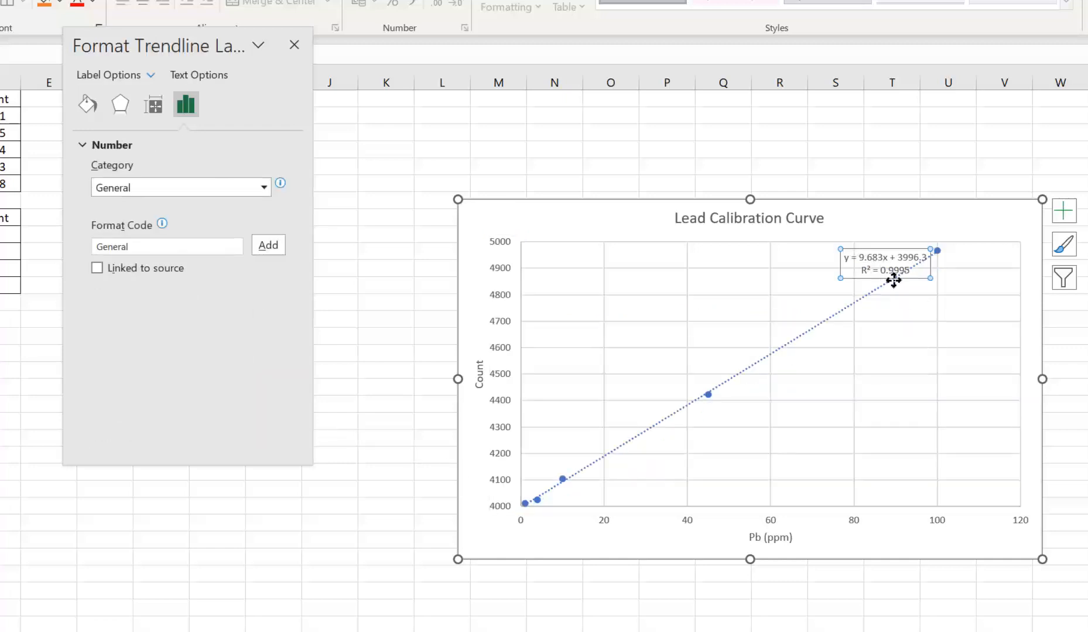
pyautogui.moveTo(889, 279); pyautogui.dragTo(821, 285)
pyautogui.click(944, 399)
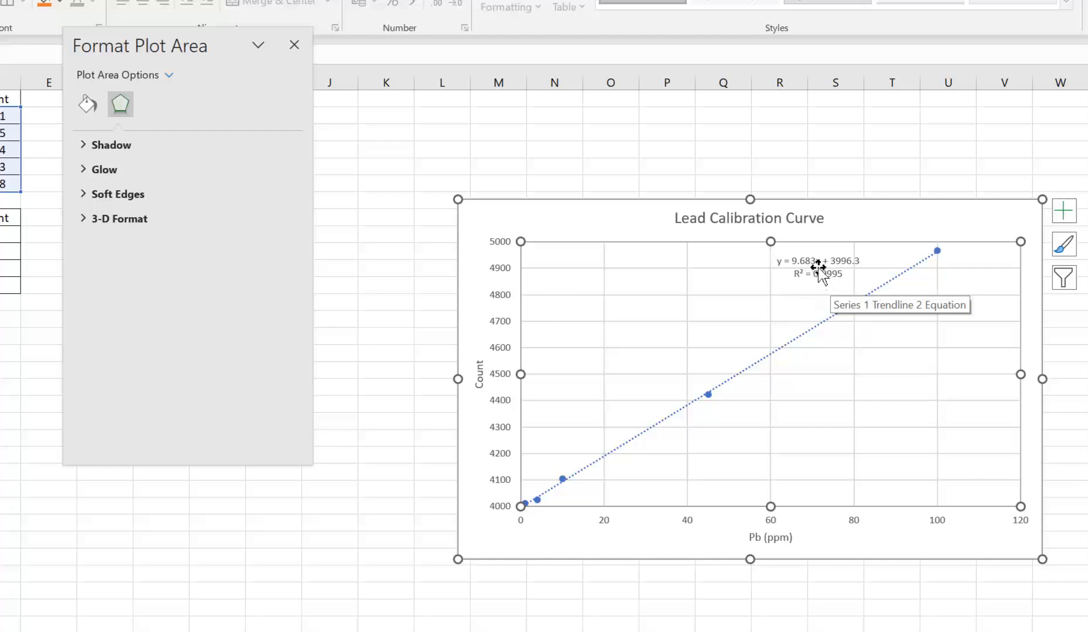
# - Format the trendline equation label as Number with 2 decimal places and the 1000 separator
pyautogui.rightClick(817, 266)
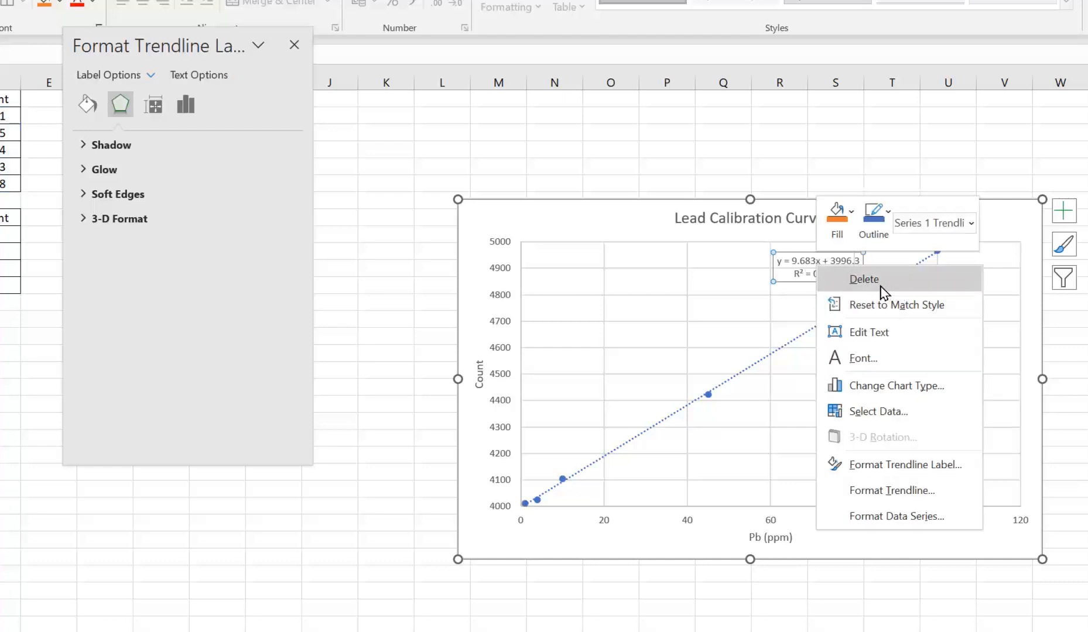
pyautogui.click(909, 465)
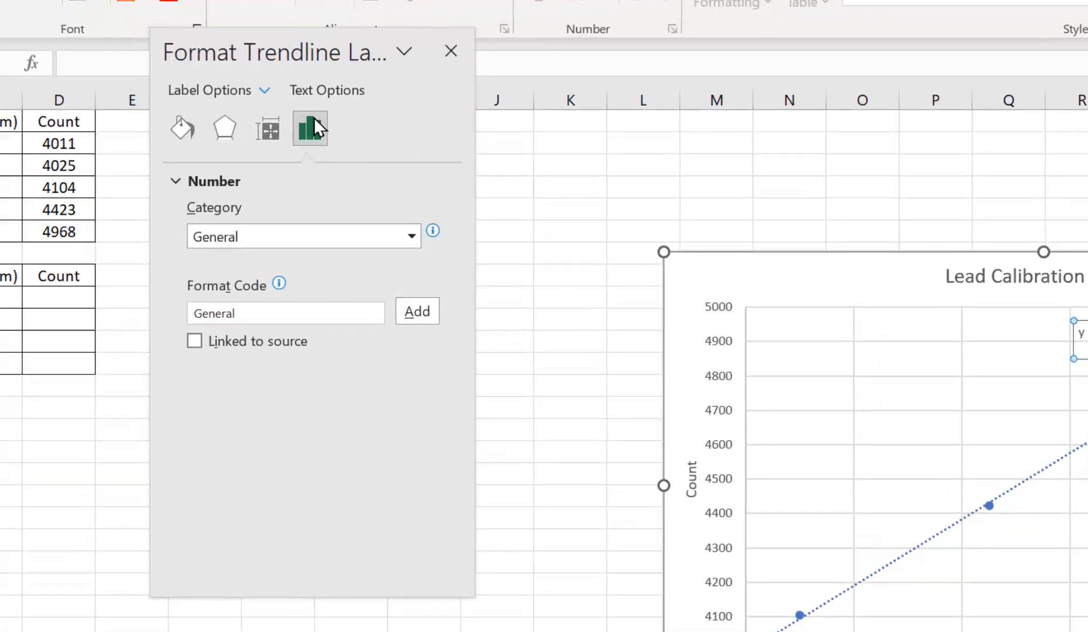
pyautogui.click(413, 236)
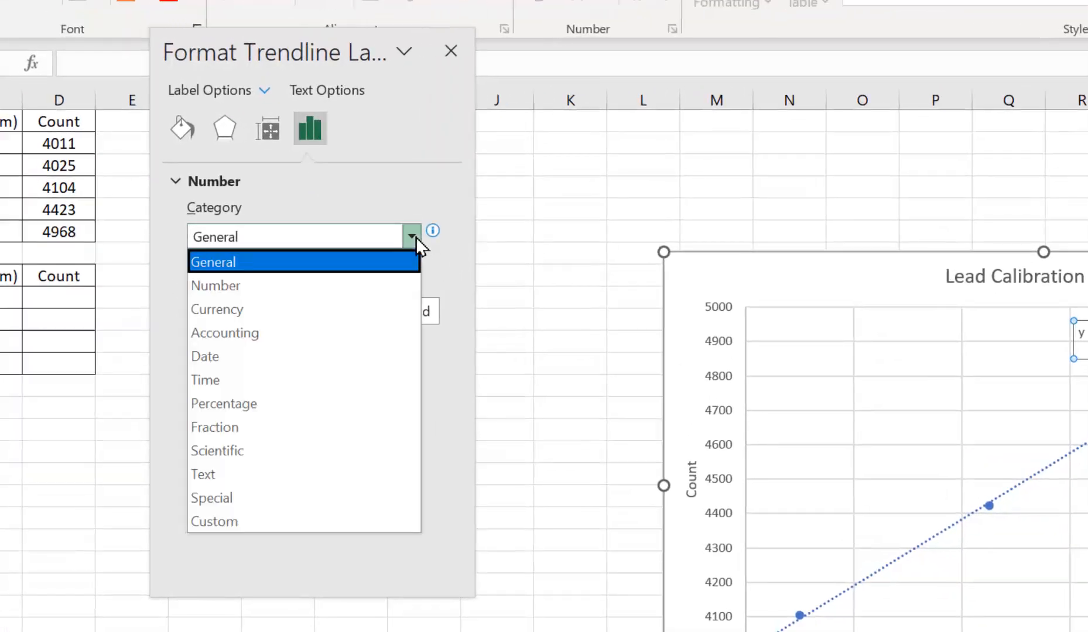
pyautogui.click(232, 287)
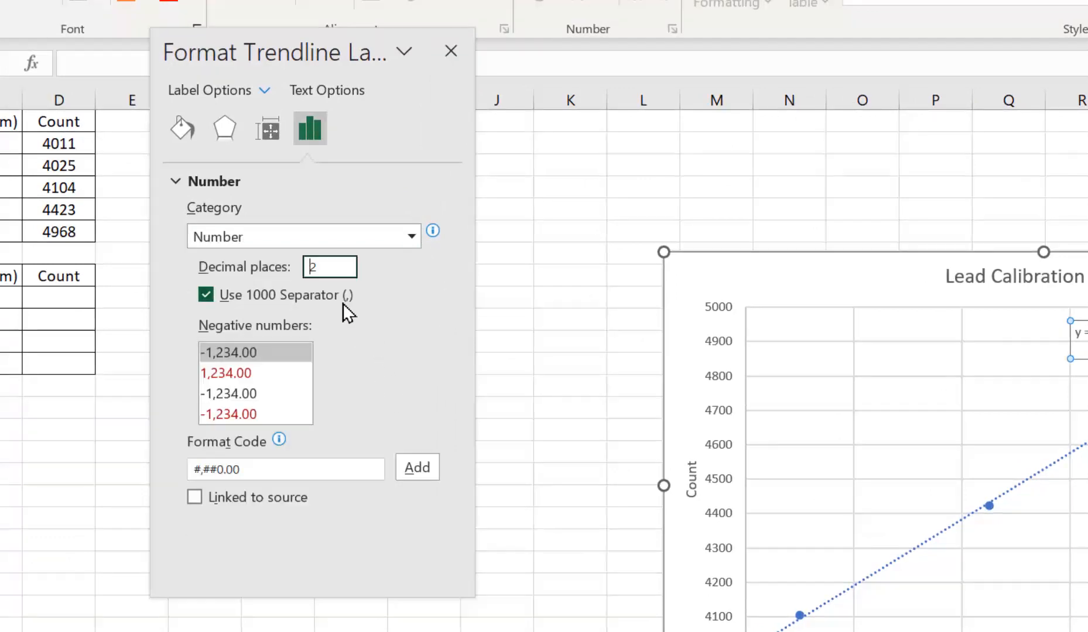
pyautogui.click(451, 52)
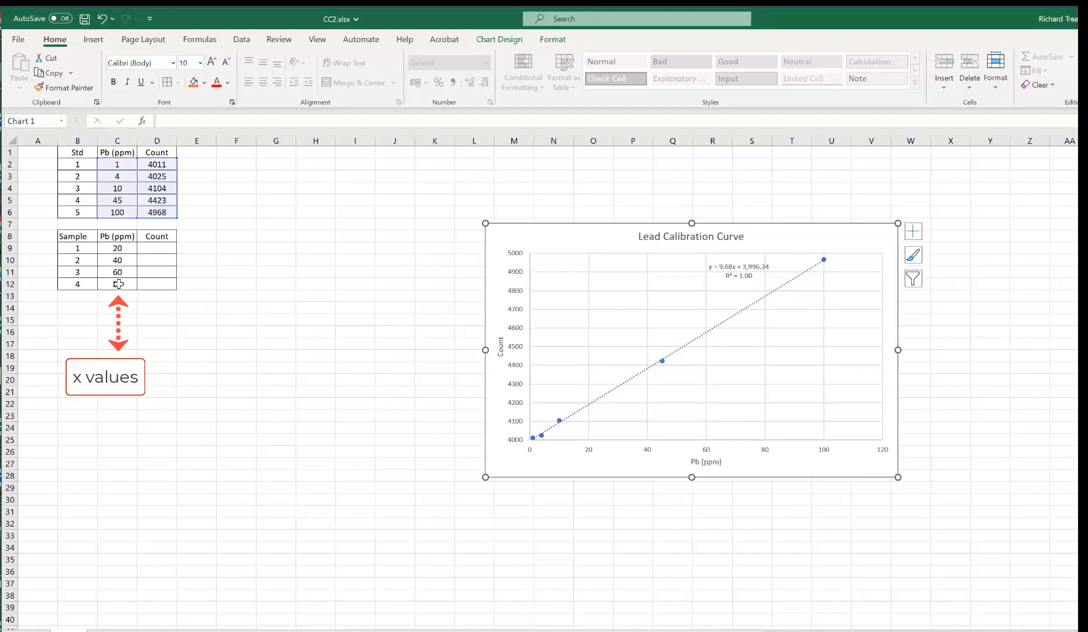
# - Enter =9.68*C9+3996.34 in D9 to calculate the first sample's count, and fill the formula down to D12
pyautogui.click(157, 248)
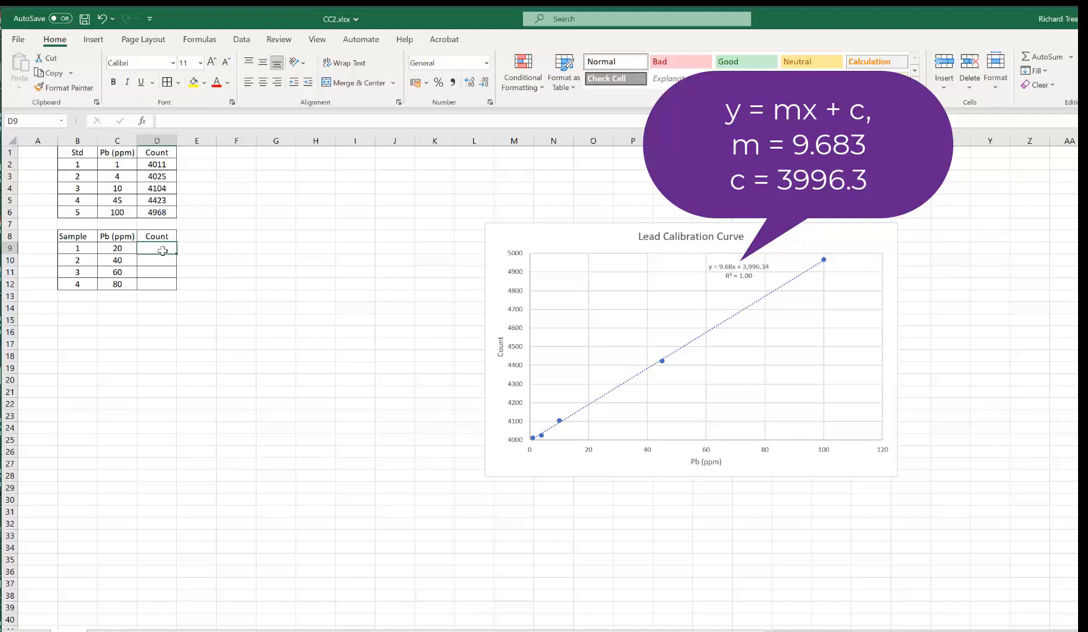
pyautogui.write('=')
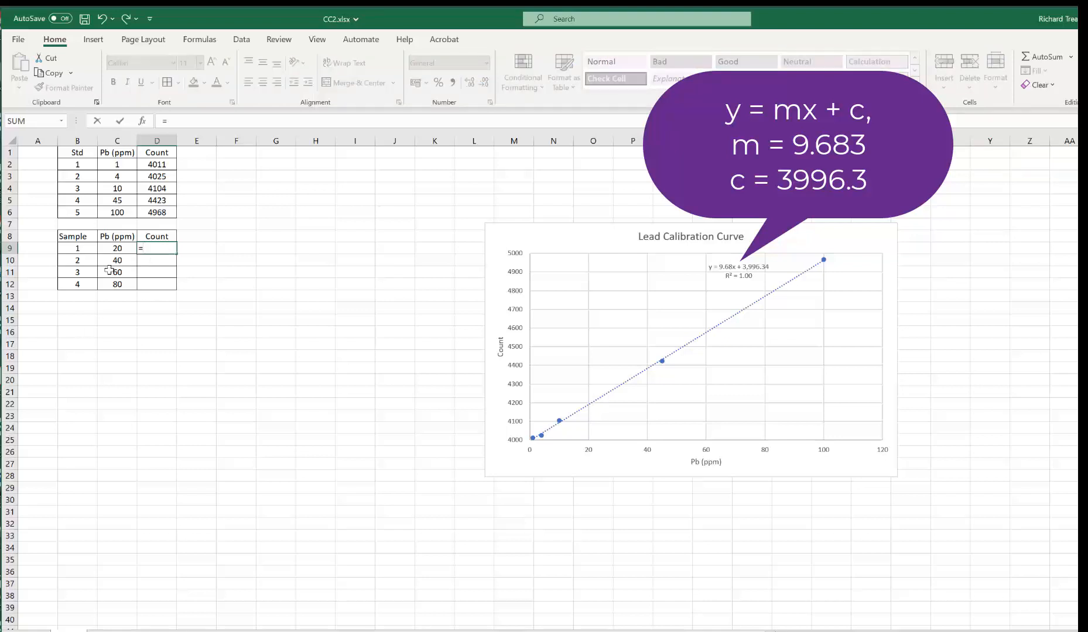
pyautogui.write('9.68*')
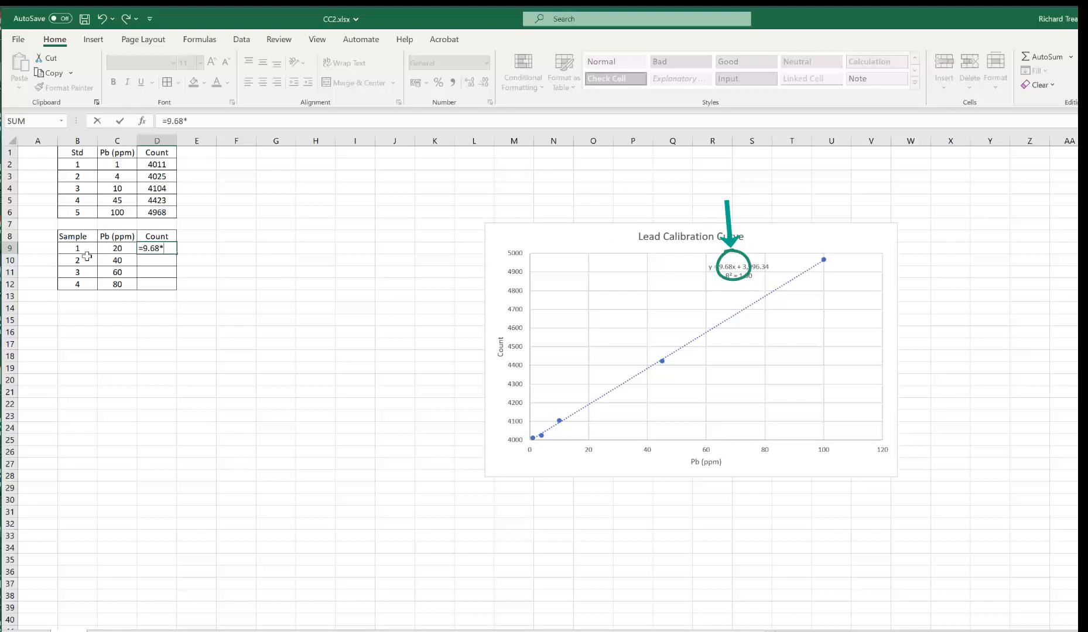
pyautogui.click(117, 247)
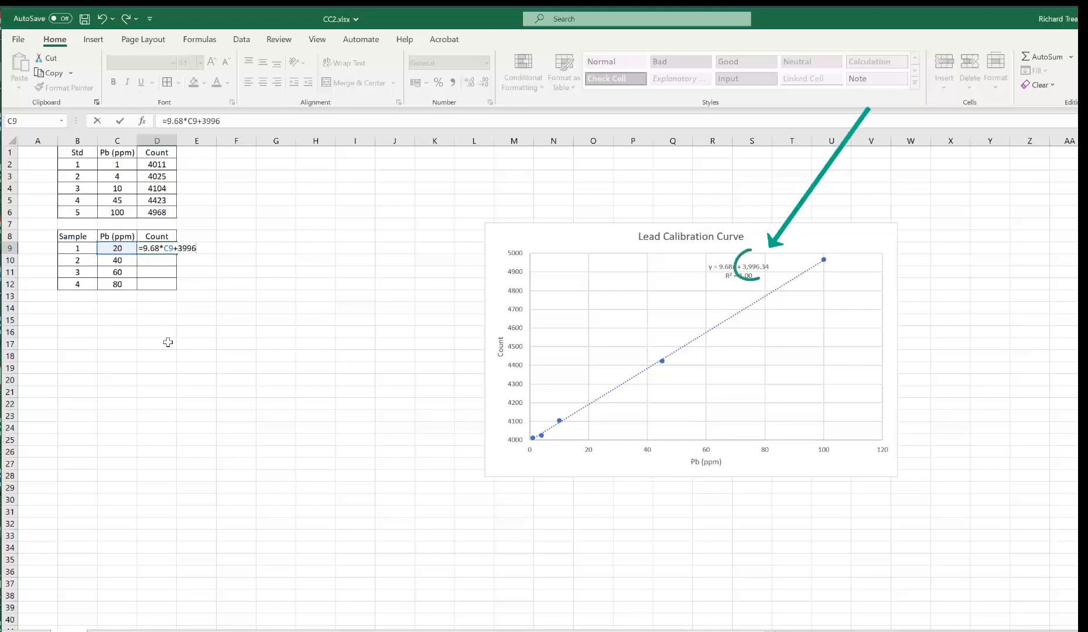
pyautogui.write('.94')
pyautogui.press('Return')
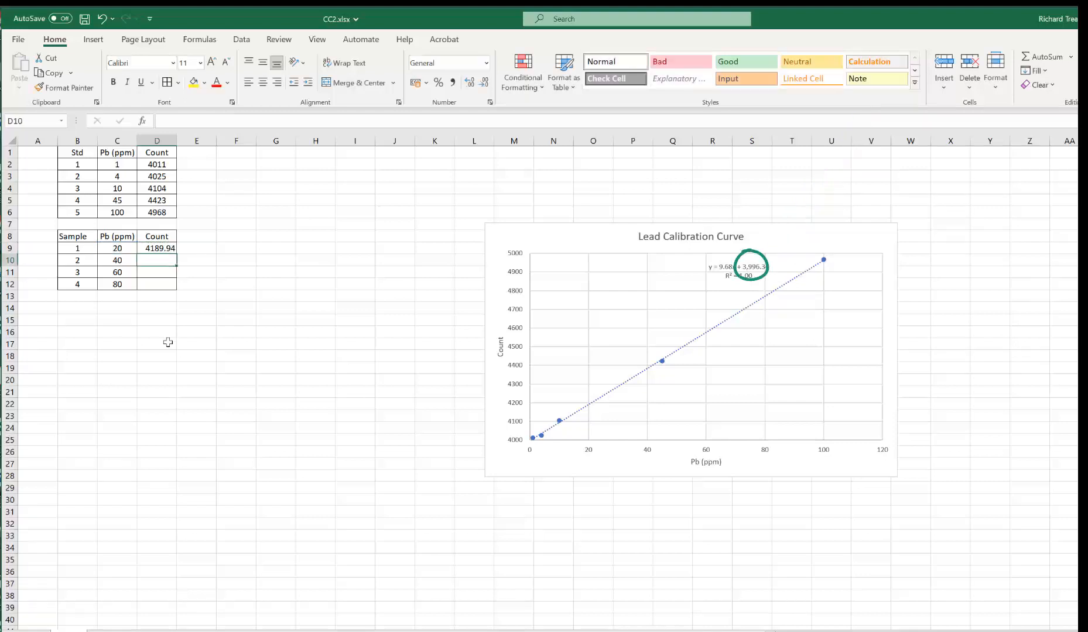
pyautogui.click(165, 253)
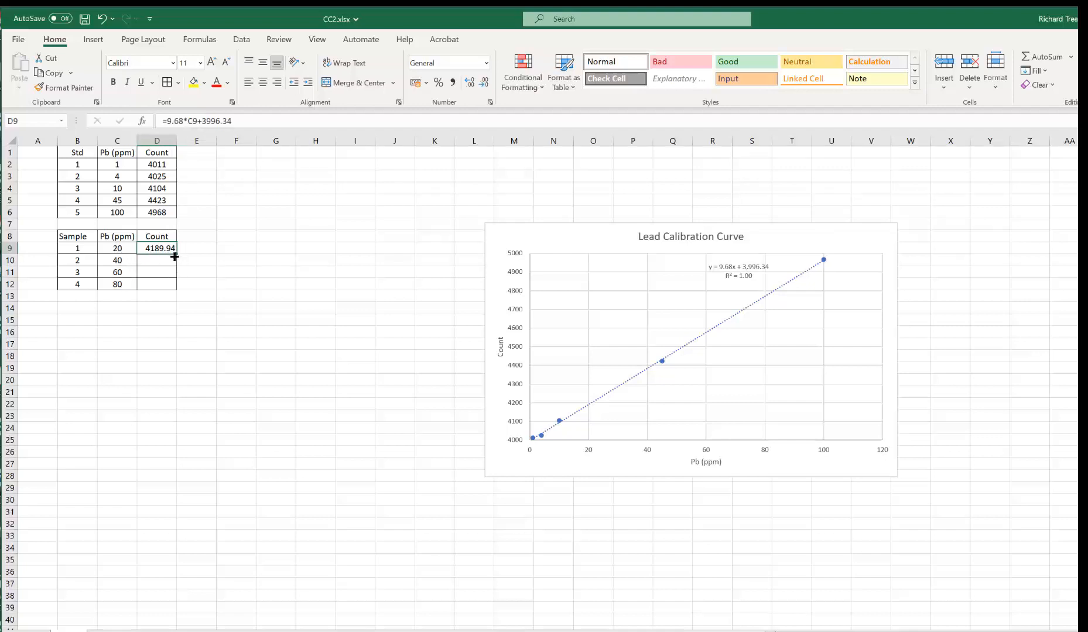
pyautogui.moveTo(176, 255); pyautogui.dragTo(176, 288)
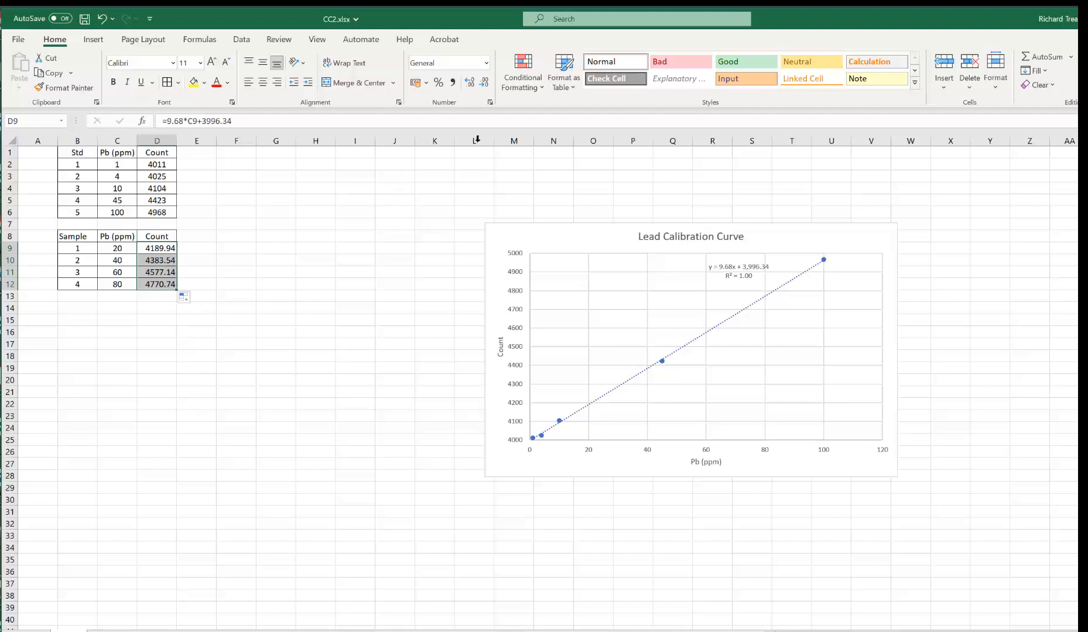
# - Show the sample counts in D9:D12 without decimals and centre them horizontally
pyautogui.click(485, 83)
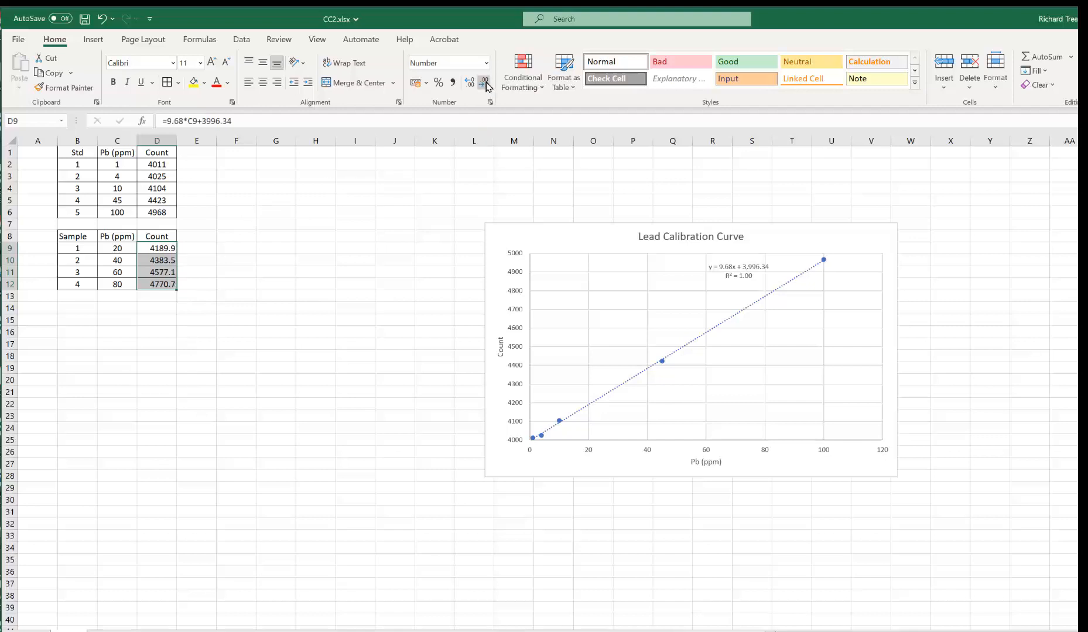
pyautogui.click(485, 83)
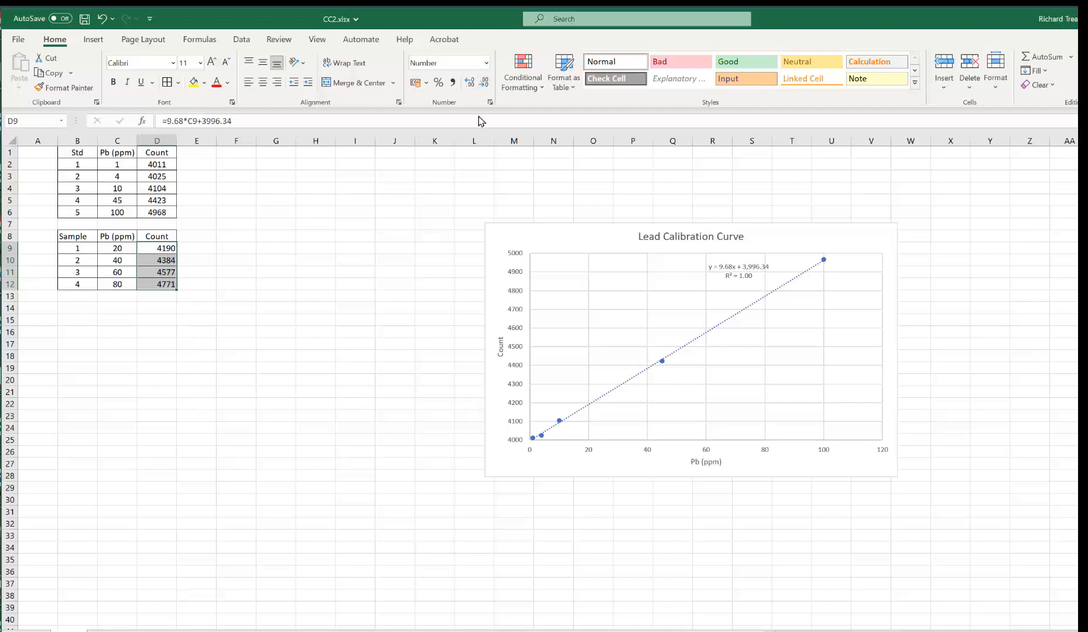
pyautogui.click(263, 82)
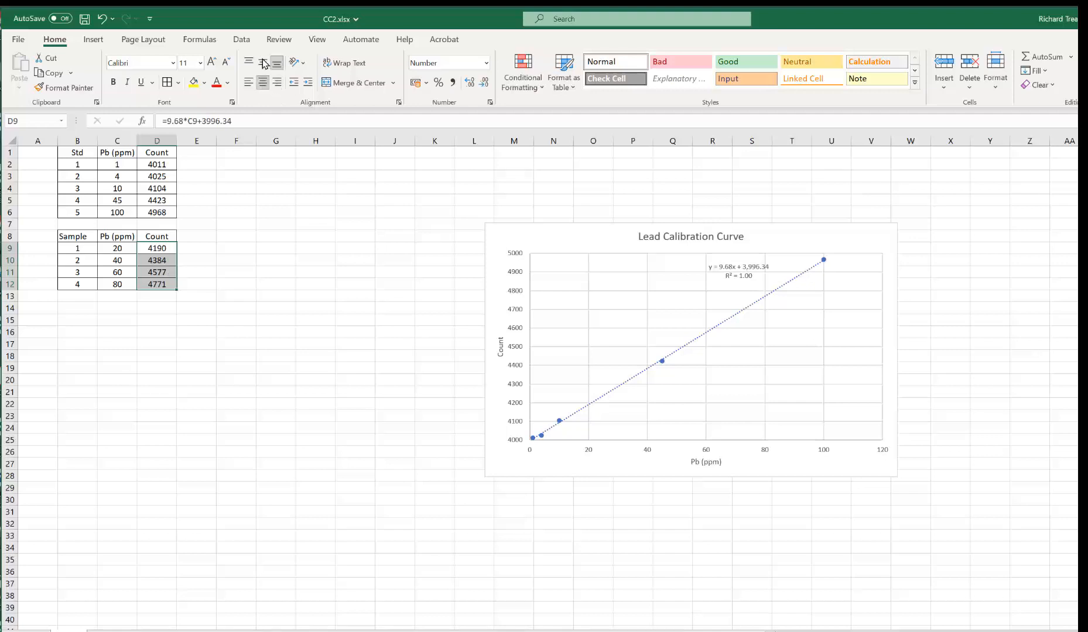
pyautogui.click(262, 333)
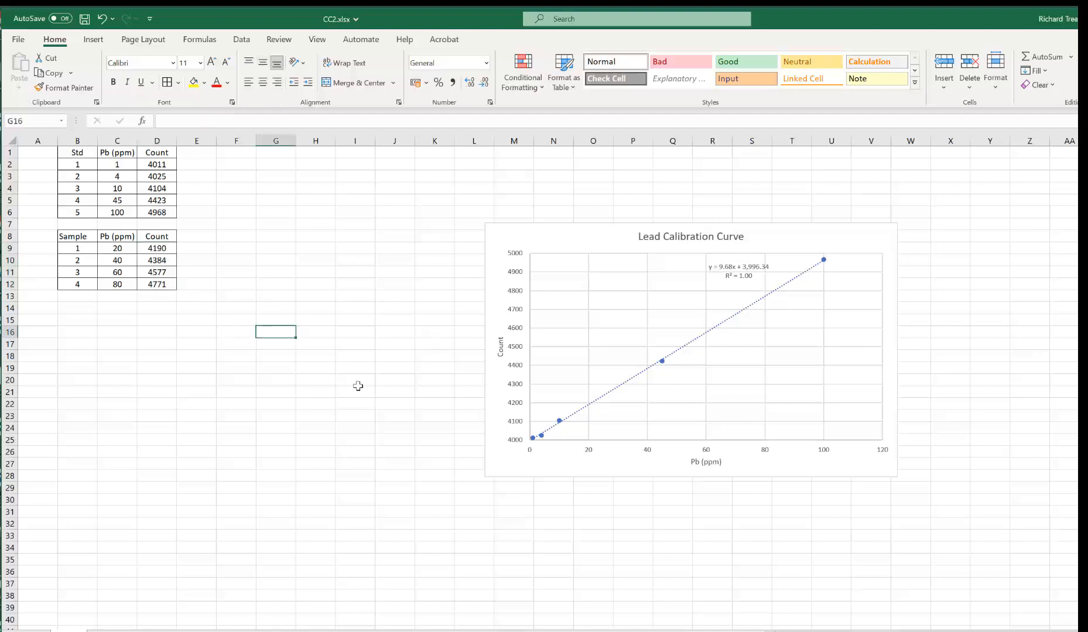